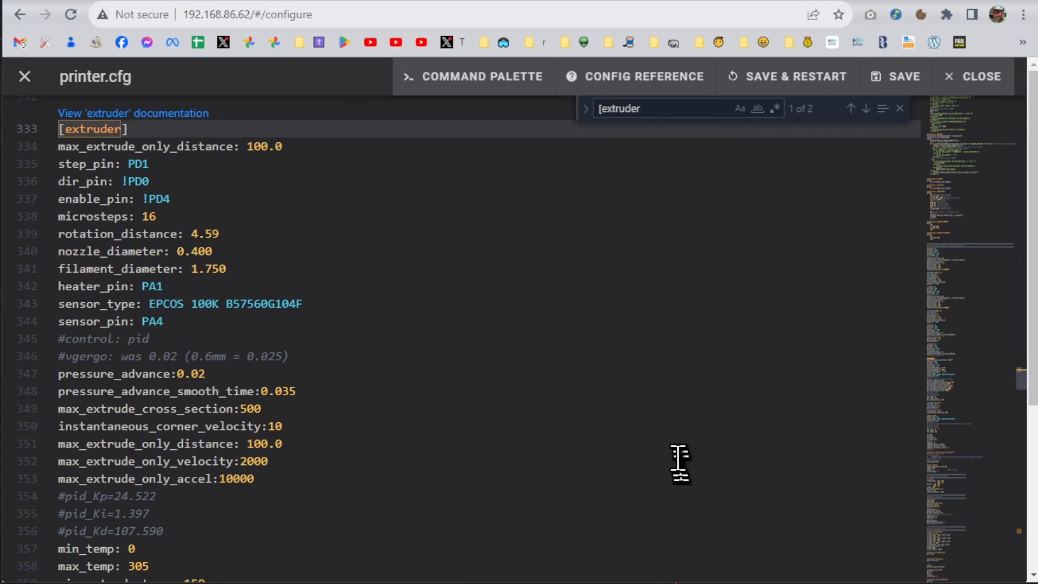
Copy the extruder's rotation_distance value from printer.cfg and enter 4.59 as the previous rotation distance in the Klipper rotation distance calculator
drag(232, 236, 203, 240)
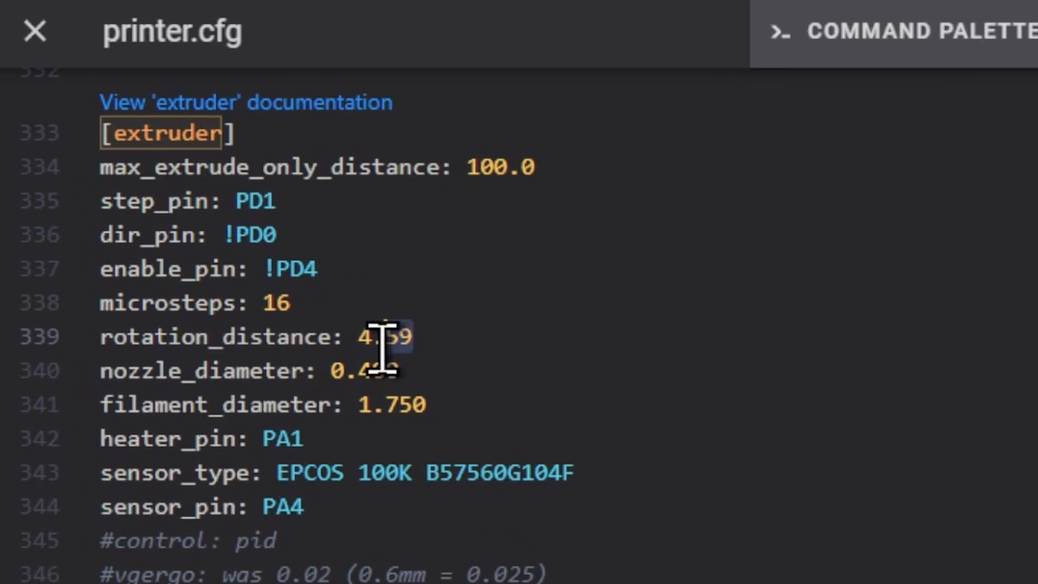
drag(382, 346, 358, 343)
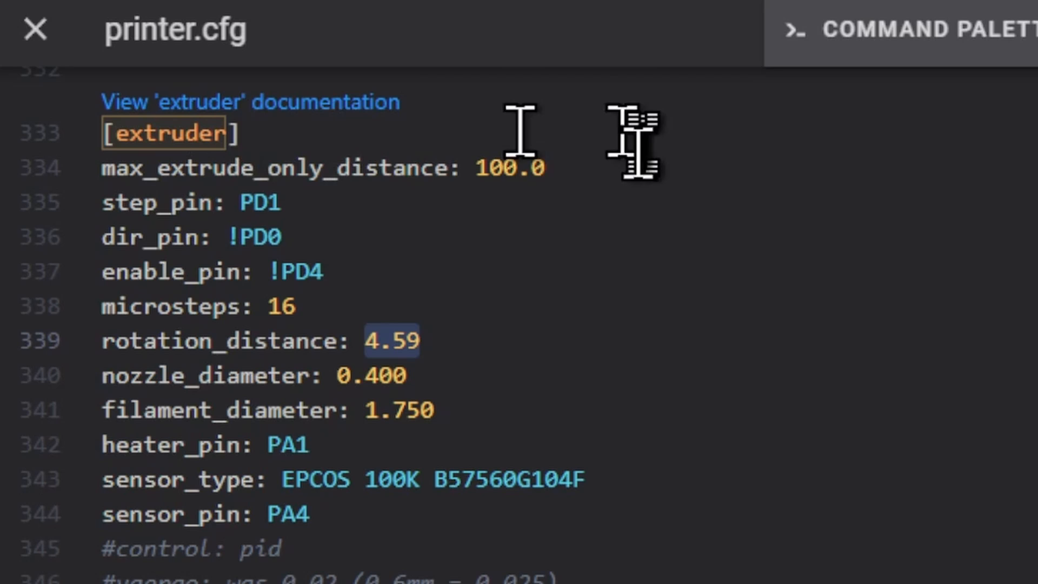
click(125, 1)
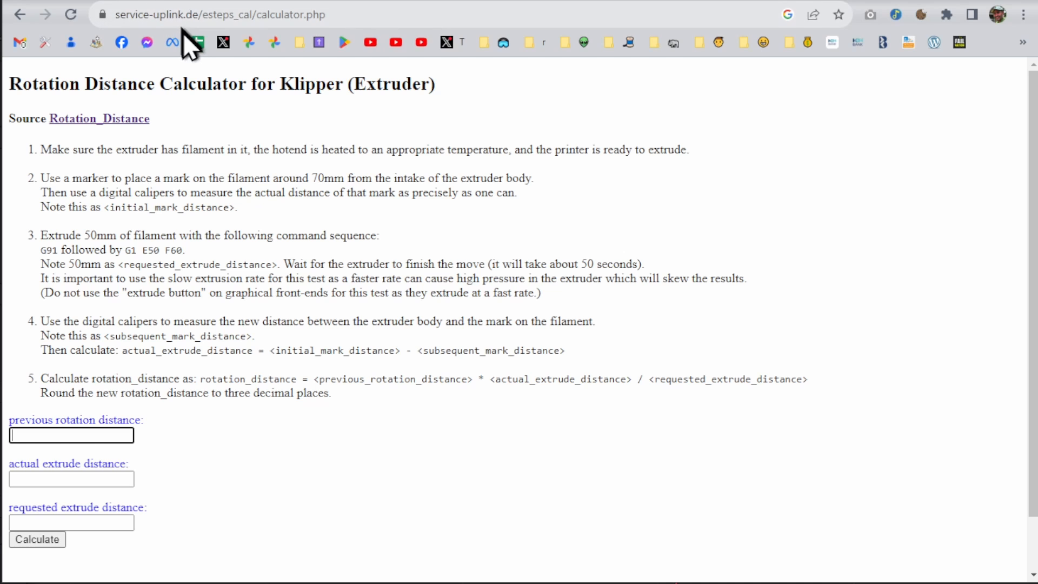
click(89, 435)
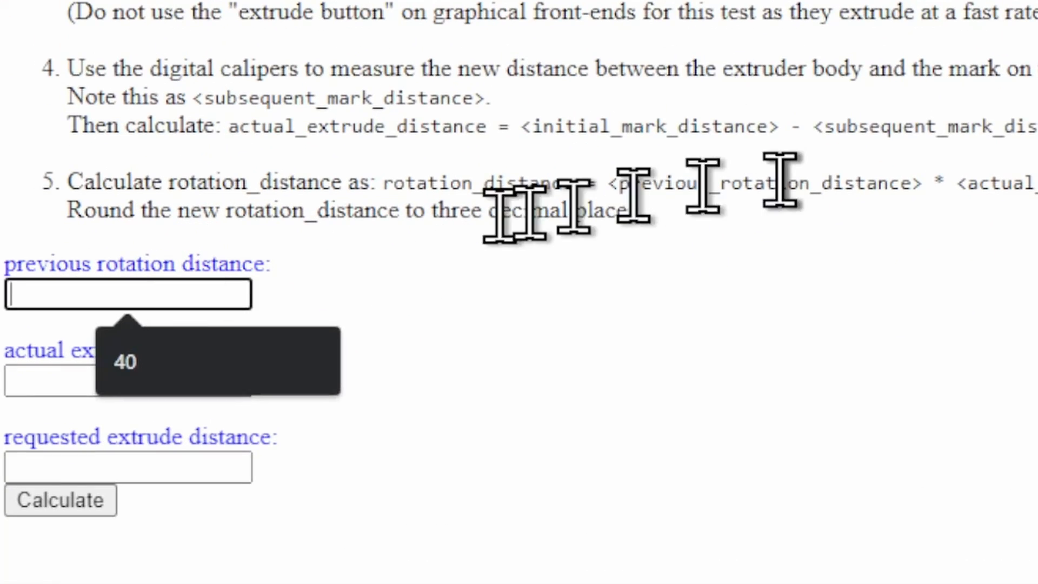
text(4.59)
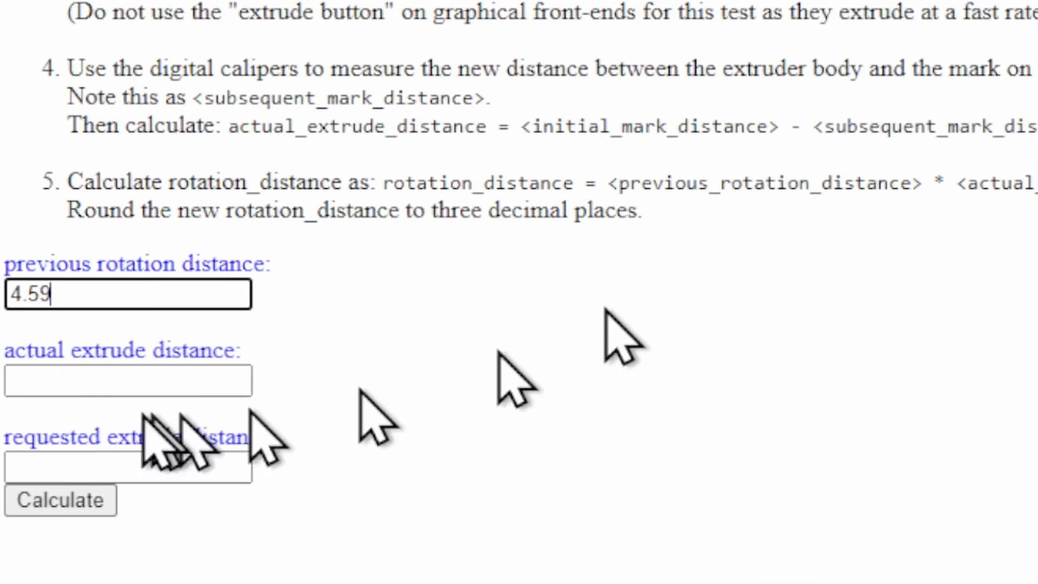
Calculate the new rotation distance for an actual extrude distance of 105 and a requested extrude distance of 100, and select the result
click(117, 388)
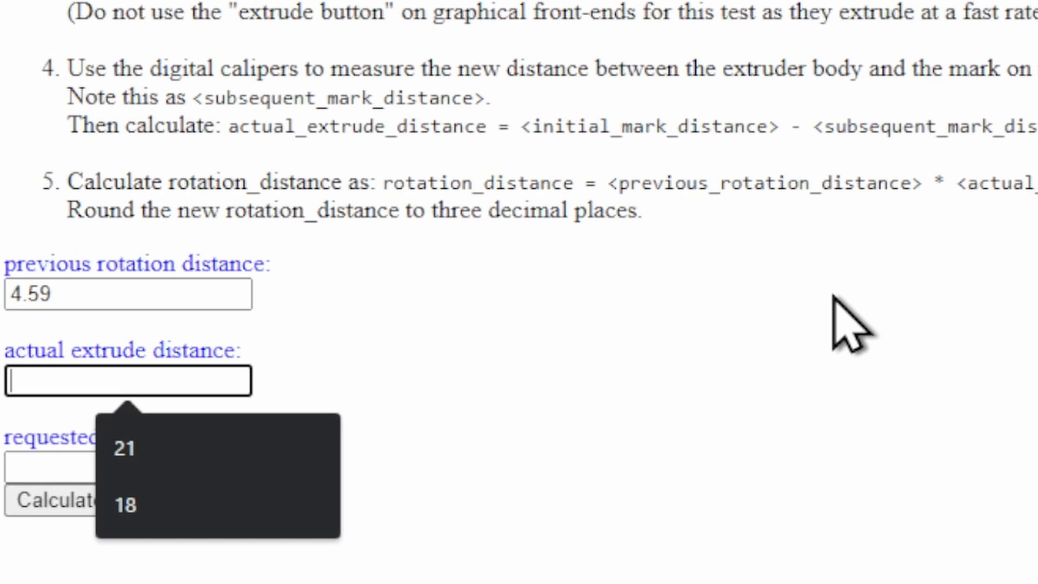
text(105)
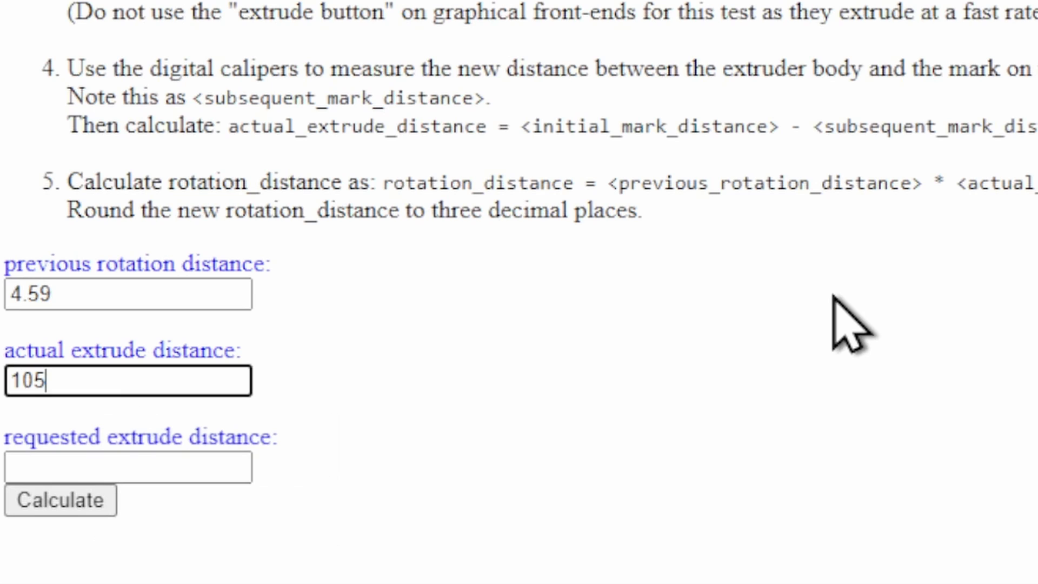
click(222, 466)
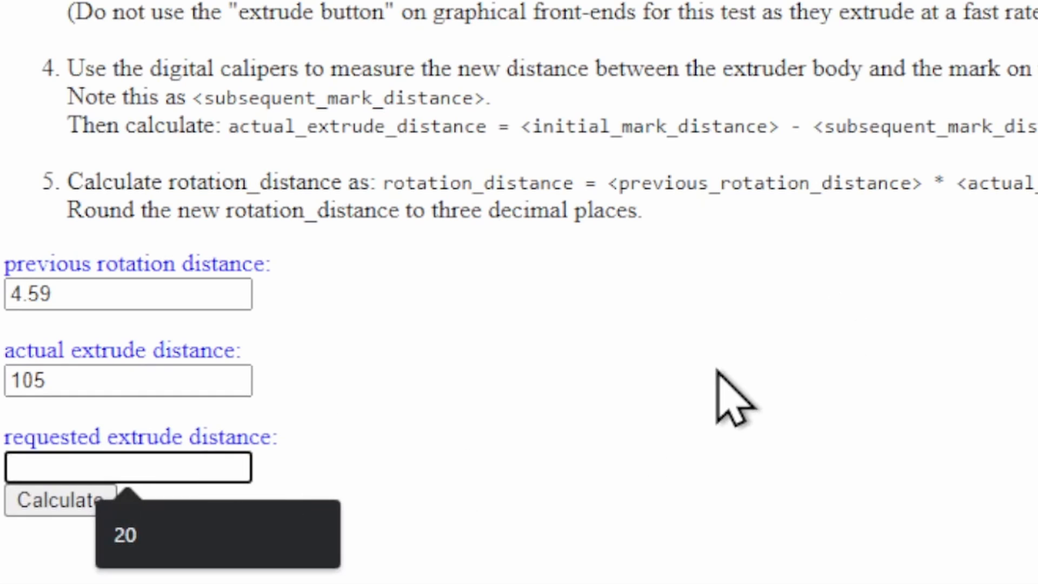
text(100)
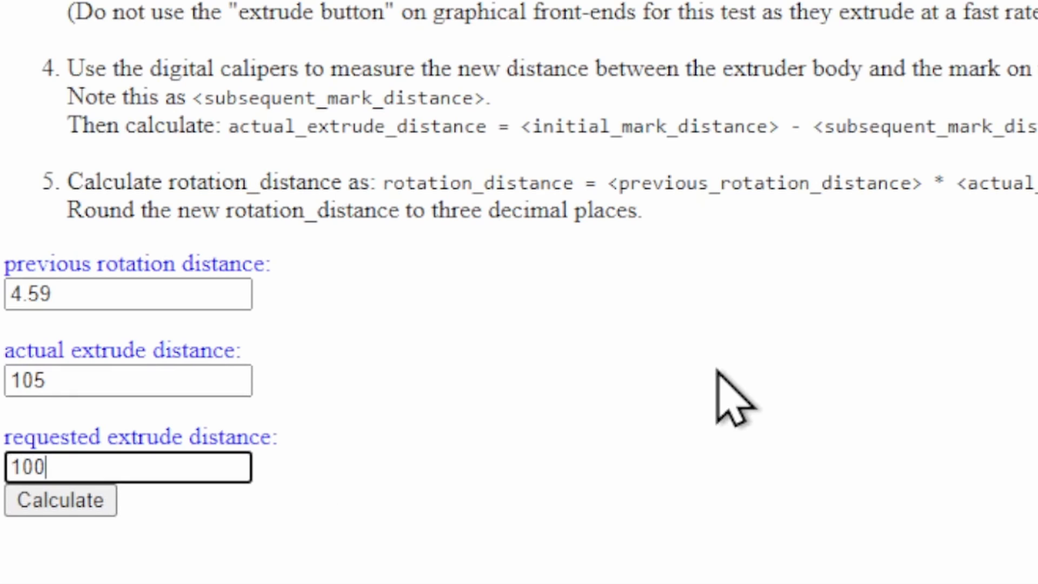
click(106, 498)
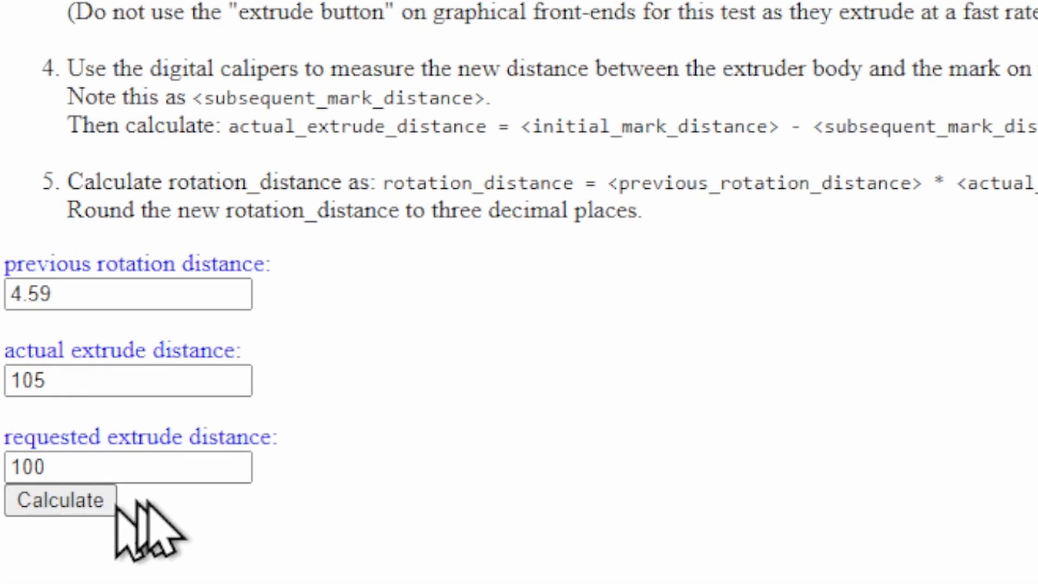
scroll(467, 427, down, 3)
double_click(254, 435)
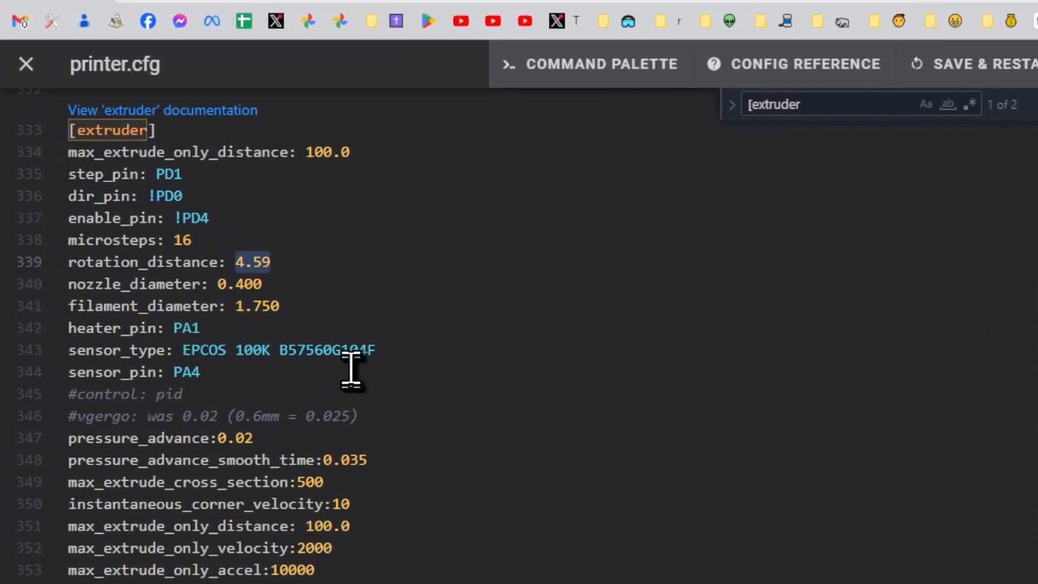
Add a trailing comment to the extruder's rotation_distance line in printer.cfg, recording 4.59 and the editor's nickname
click(425, 265)
text(#4.)
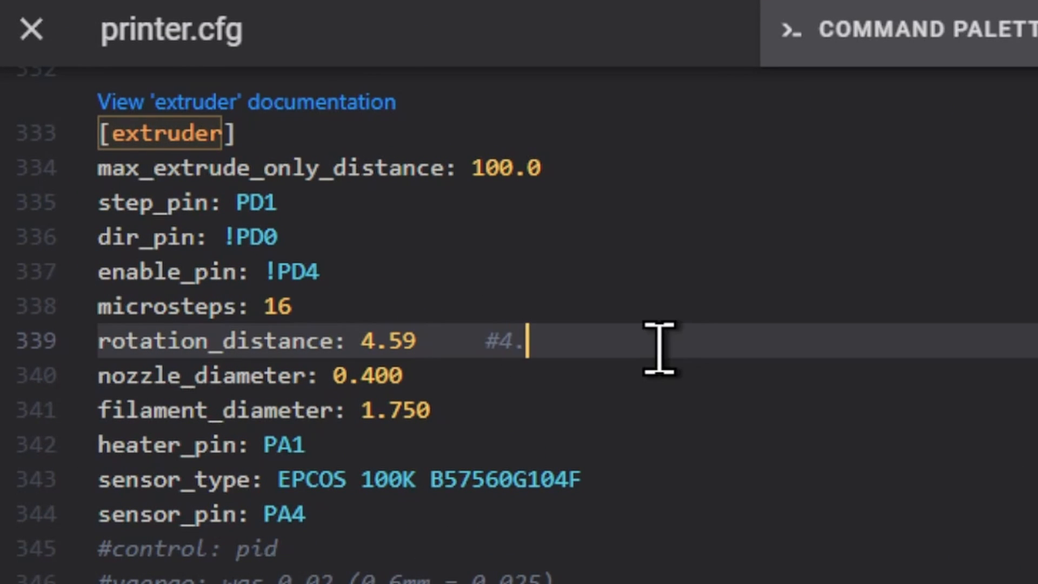
key(End)
text(vgergo)
Set the extruder's rotation_distance to 4.8195 in printer.cfg
key(shift+Left)
key(shift+Left)
key(shift+Left)
key(shift+Left)
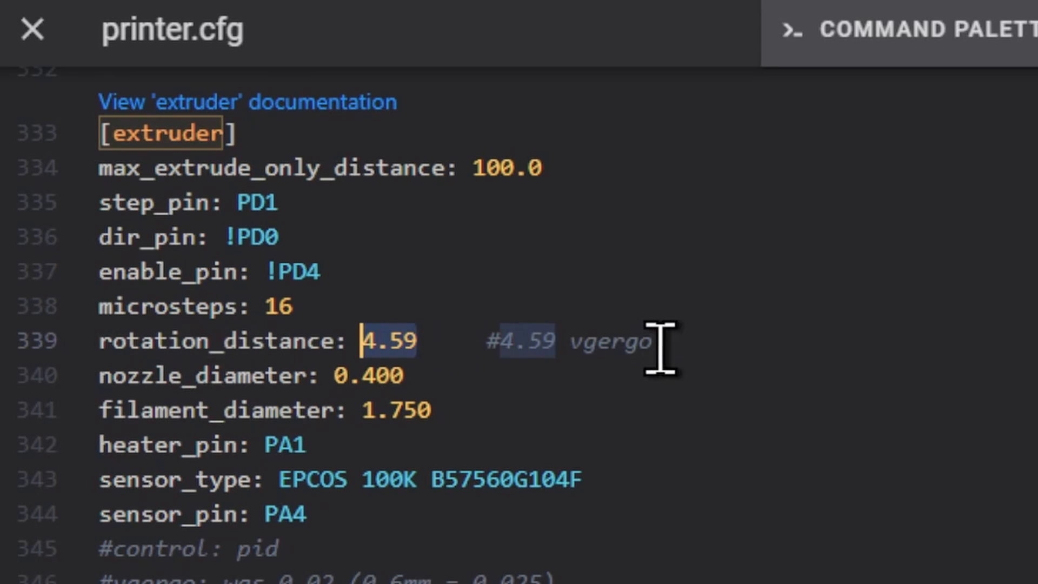
text(4.8195)
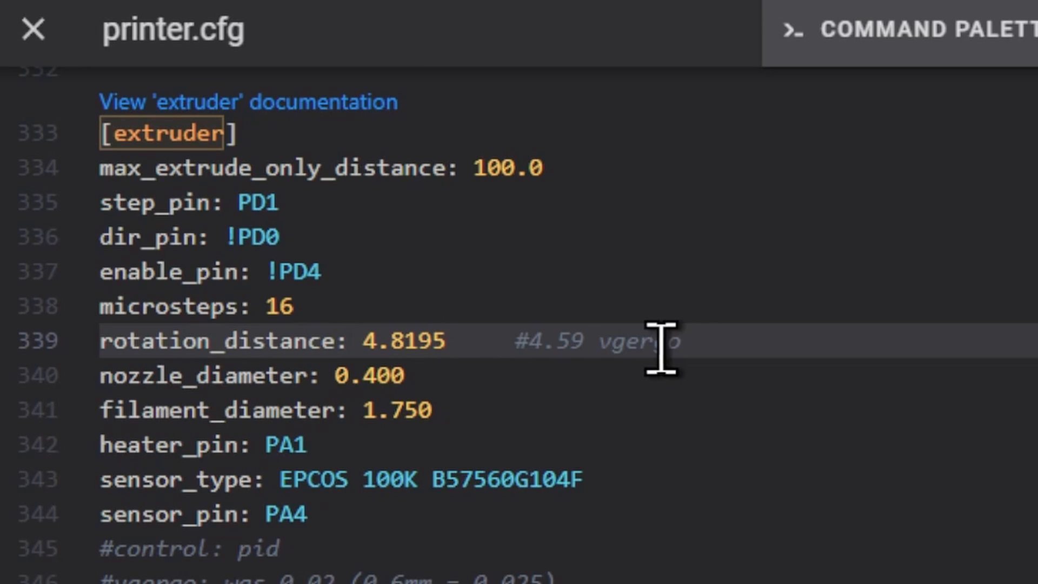
Undo the new rotation_distance value and the comment added on its line
key(ctrl+z)
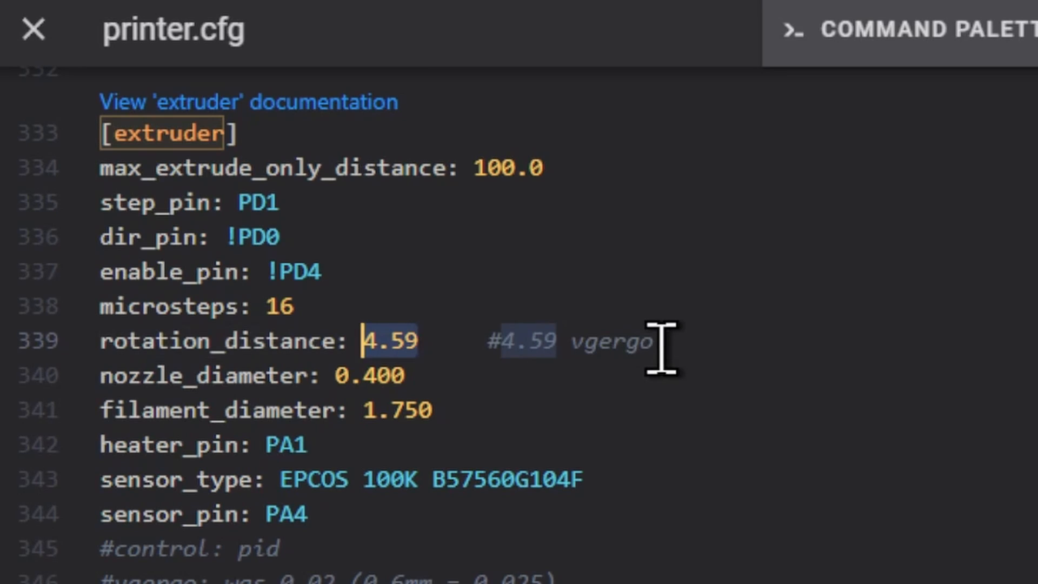
key(ctrl+z)
key(ctrl+z)
key(ctrl+z)
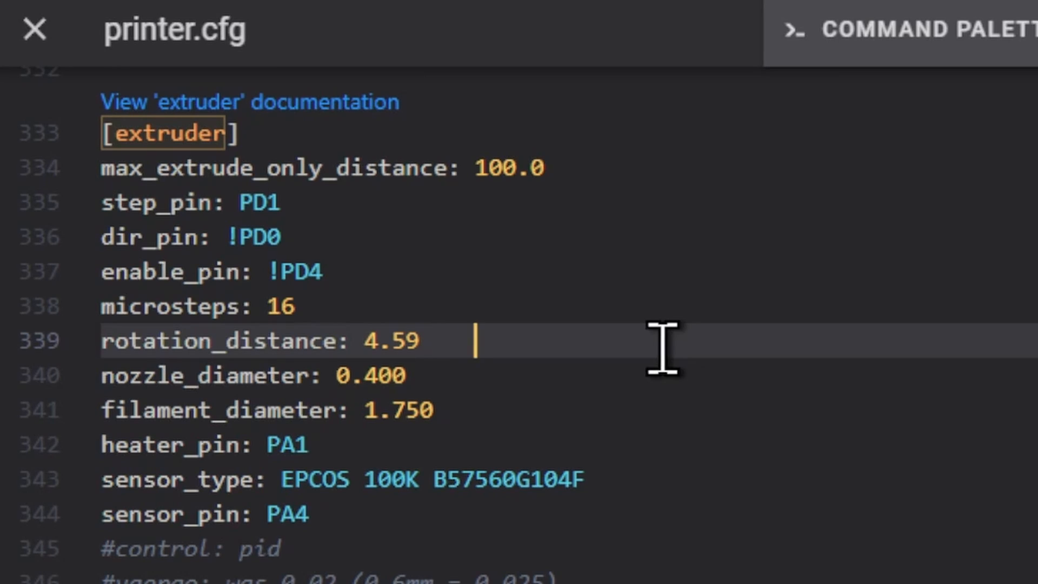
key(ctrl+f)
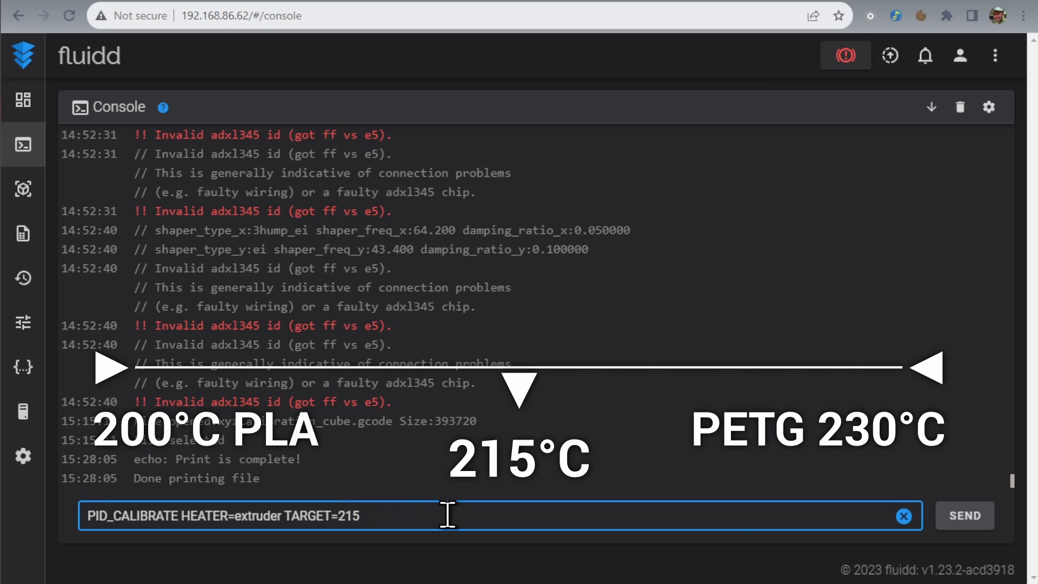
Run PID_CALIBRATE HEATER=extruder TARGET=215 from the Fluidd console and open the dashboard
click(959, 519)
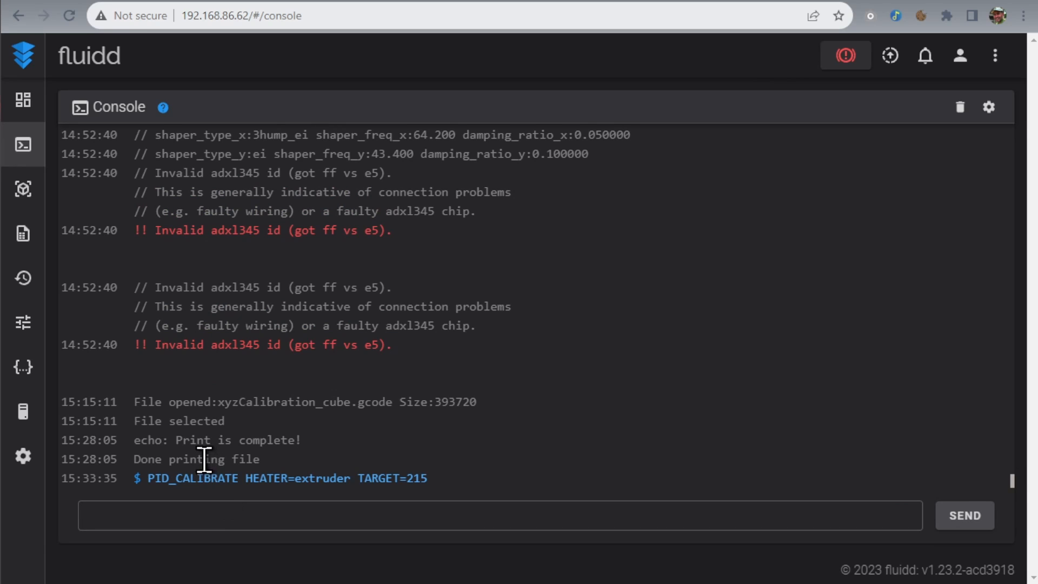
click(23, 102)
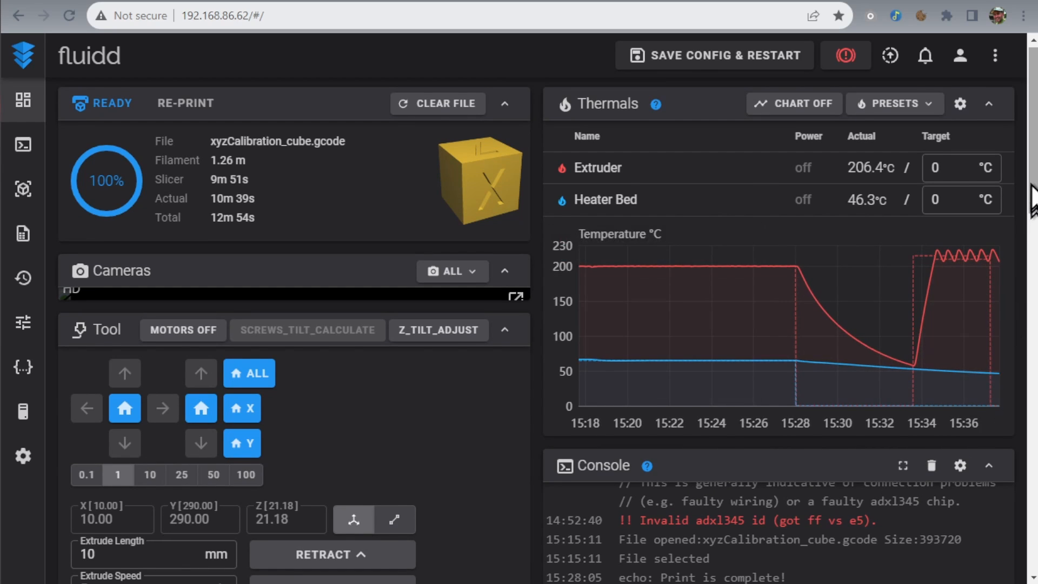
Save the extruder's PID parameters to the printer configuration by running SAVE_CONFIG in the dashboard console
scroll(1021, 265, down, 4)
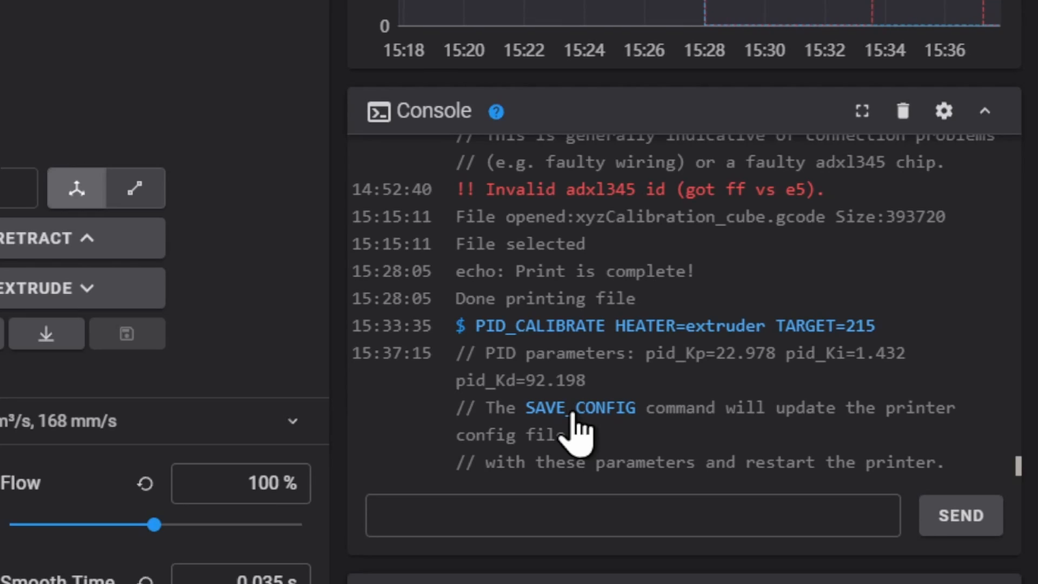
click(572, 415)
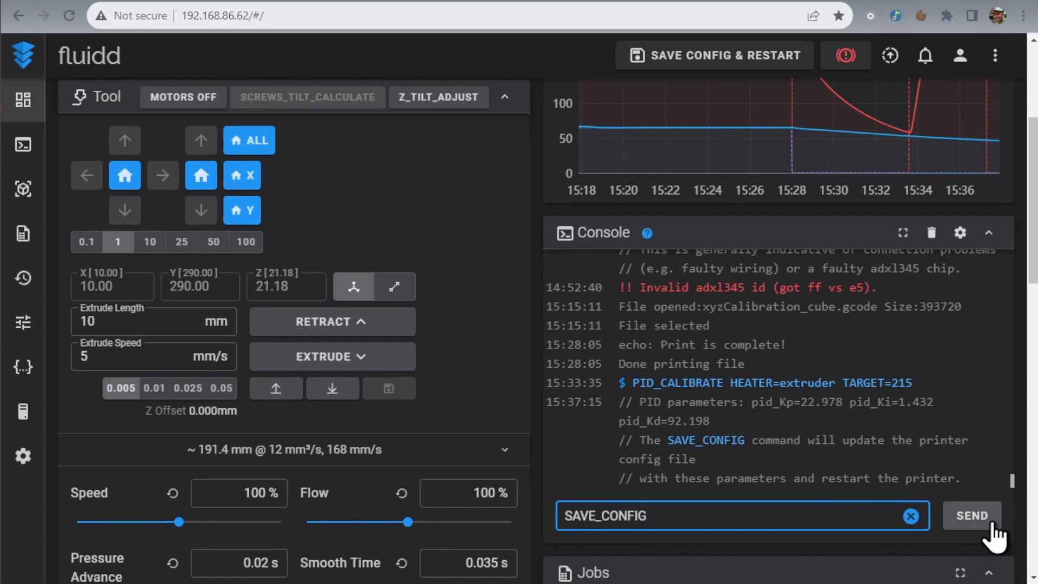
click(992, 524)
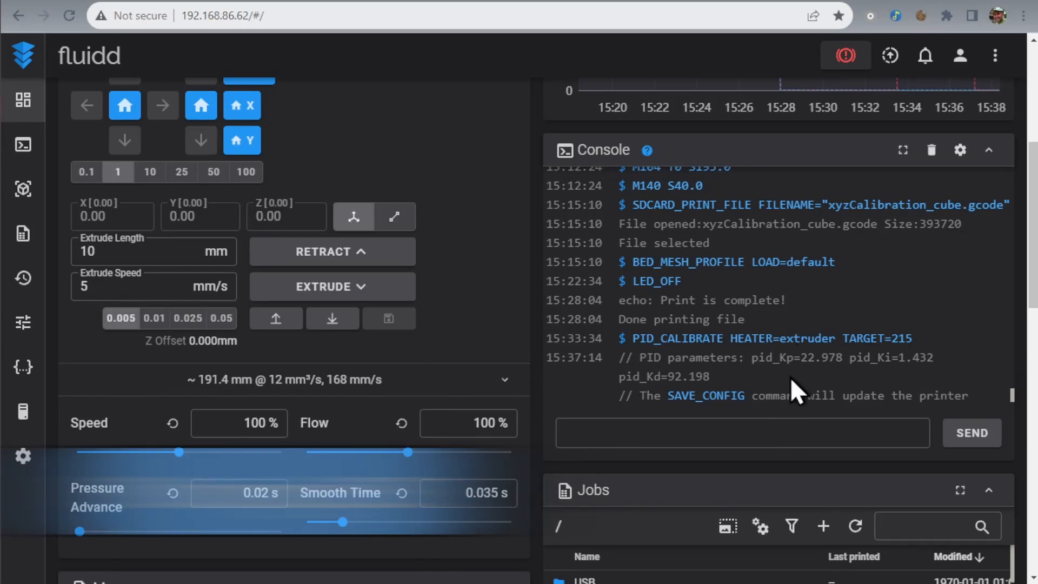
Run PID_CALIBRATE HEATER=heater_bed TARGET=70 from the console and bring the temperature chart into view
click(603, 427)
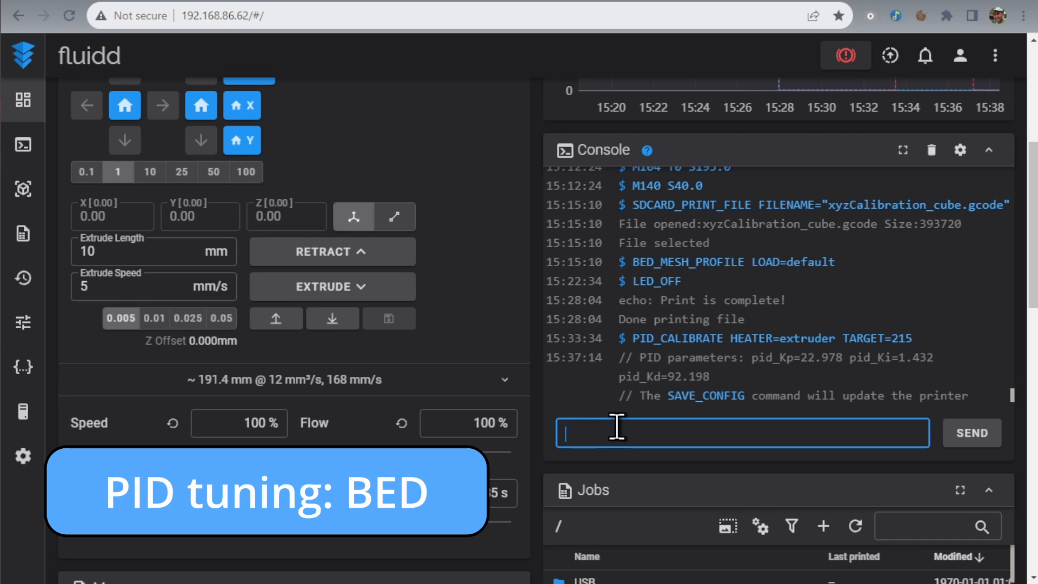
text(PI)
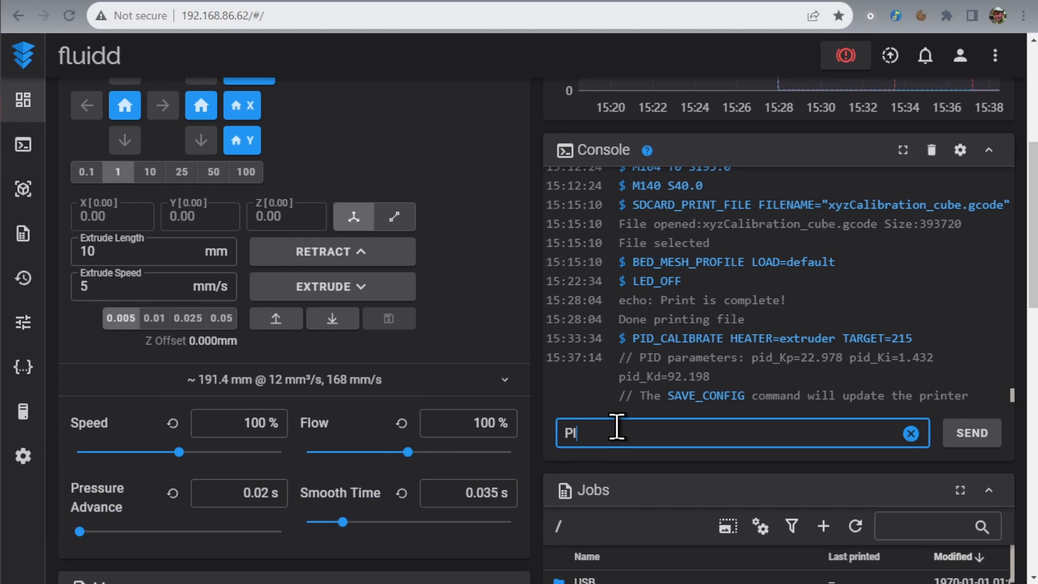
text(D_CALIBRATE HEATER=heater_be)
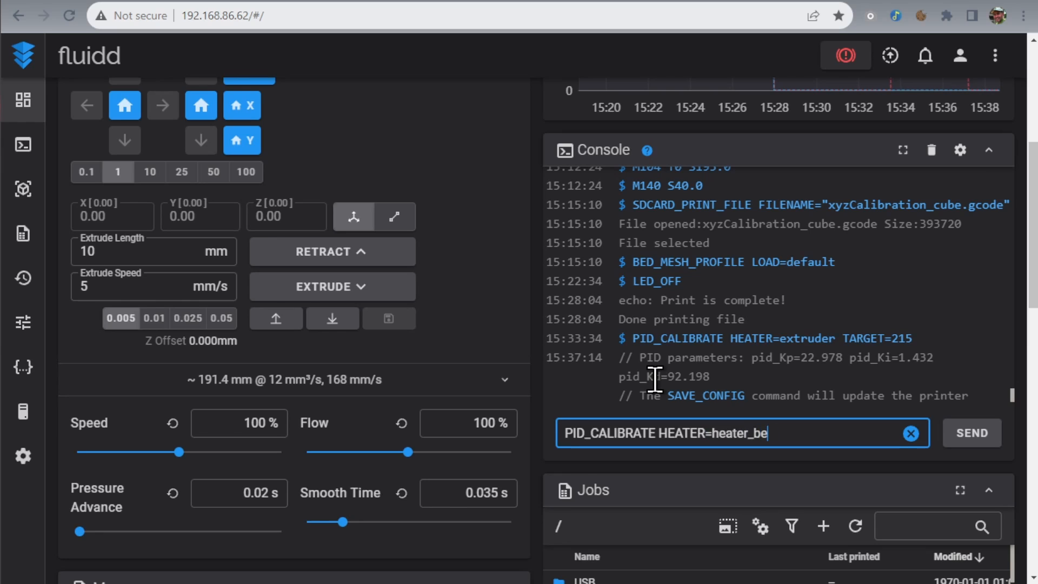
text(GET=70)
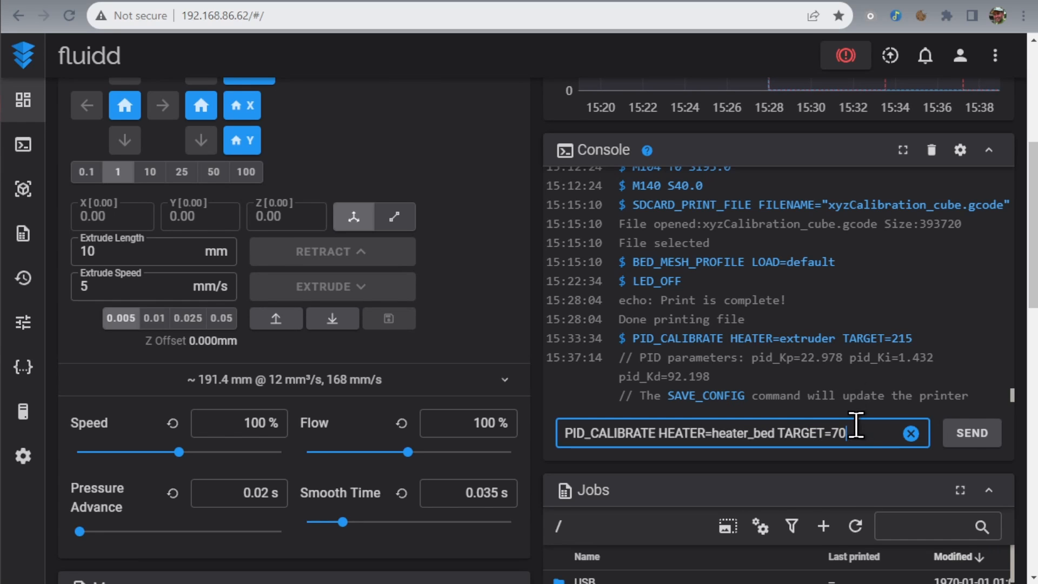
click(961, 436)
drag(1032, 304, 1025, 217)
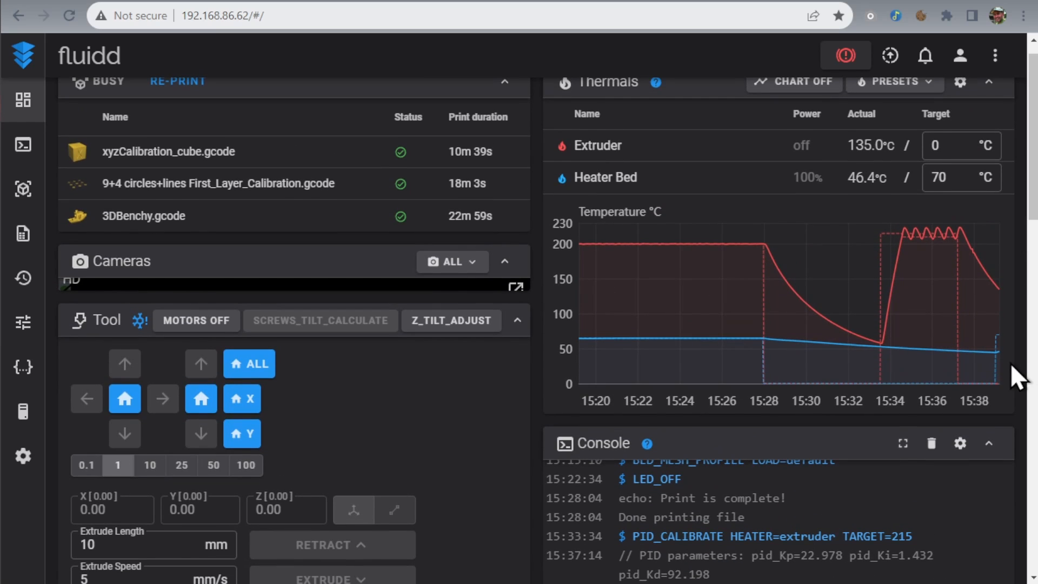